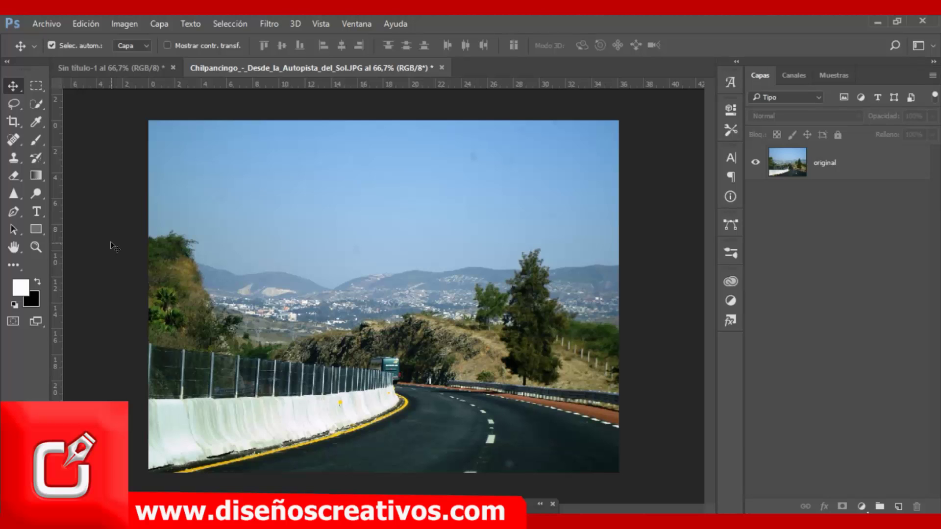
On the 'original' layer, paint across the sky with the Quick Selection tool
left_click(245, 267)
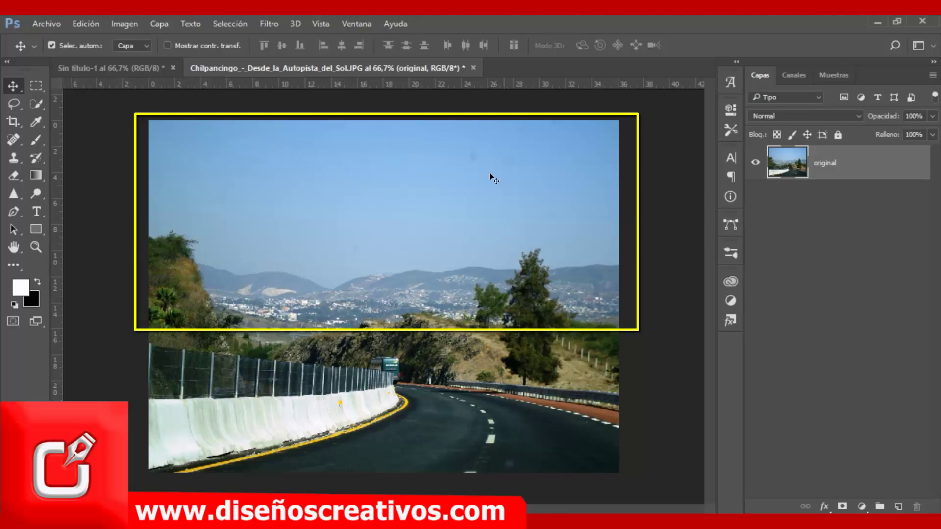
left_click(39, 107)
left_click(120, 104)
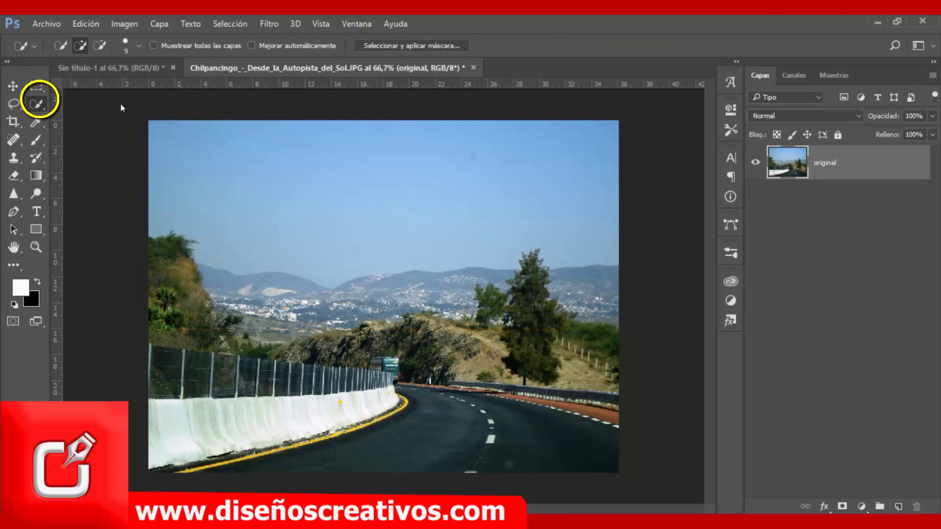
left_click_drag(187, 133, 463, 188)
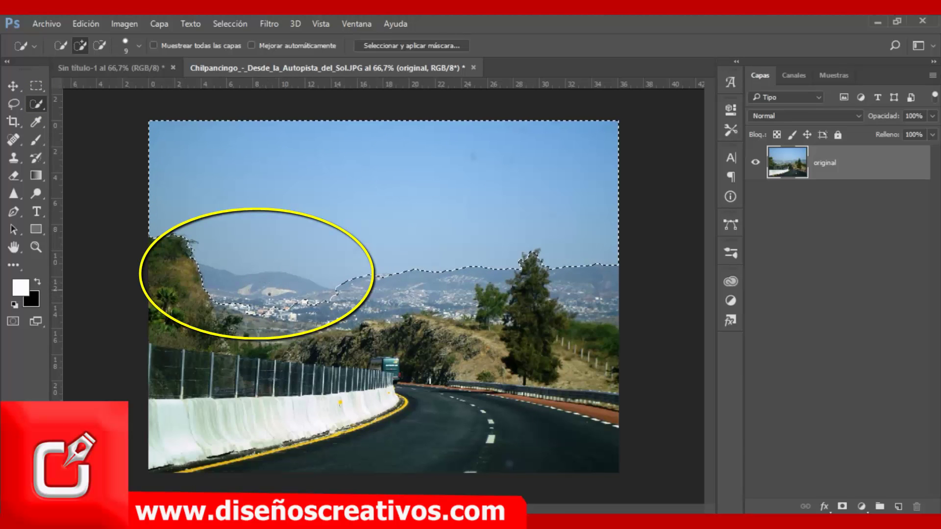
Subtract the pale hill areas so the selection edge follows the ridgeline
key("alt")
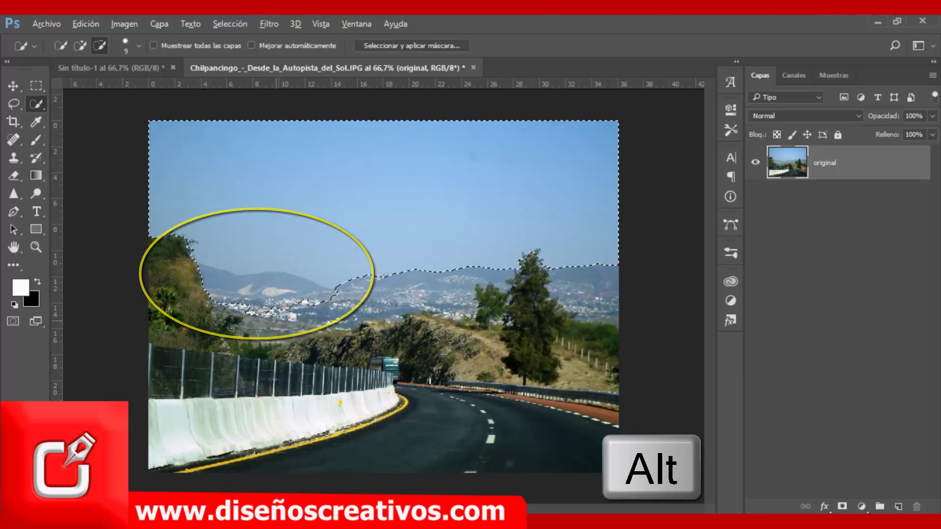
mouse_move(250, 296)
left_mouse_down()
mouse_move(271, 281)
mouse_move(205, 277)
left_mouse_up()
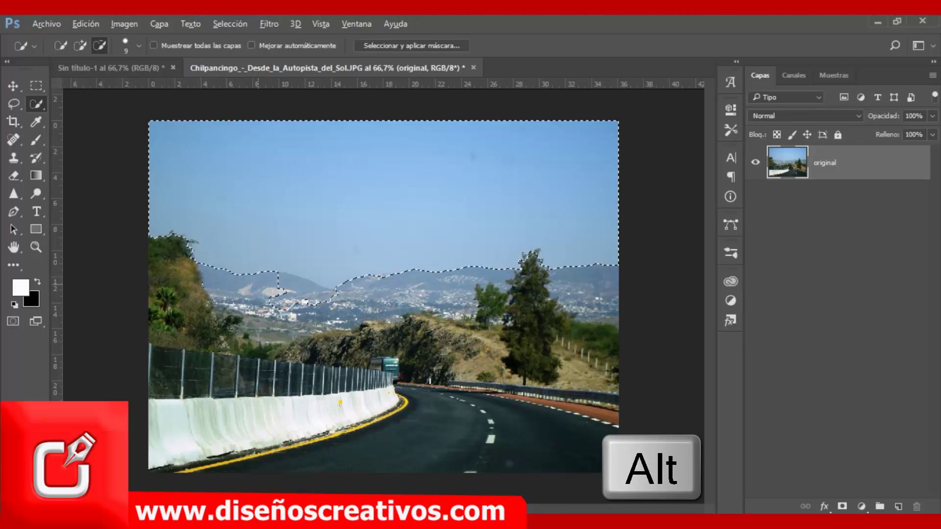
left_click_drag(284, 289, 300, 294)
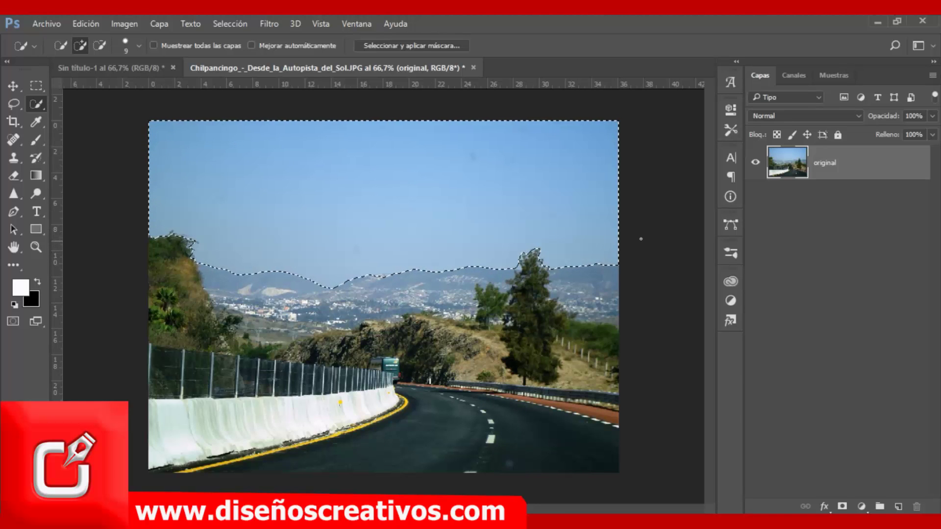
Save the sky selection as channel Alfa 1 and preview the mask alone
left_click(795, 75)
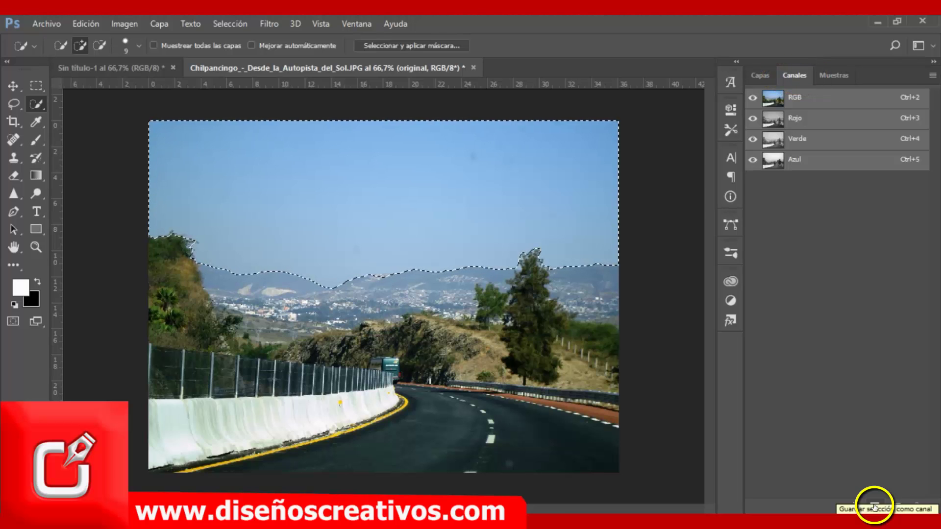
left_click(874, 507)
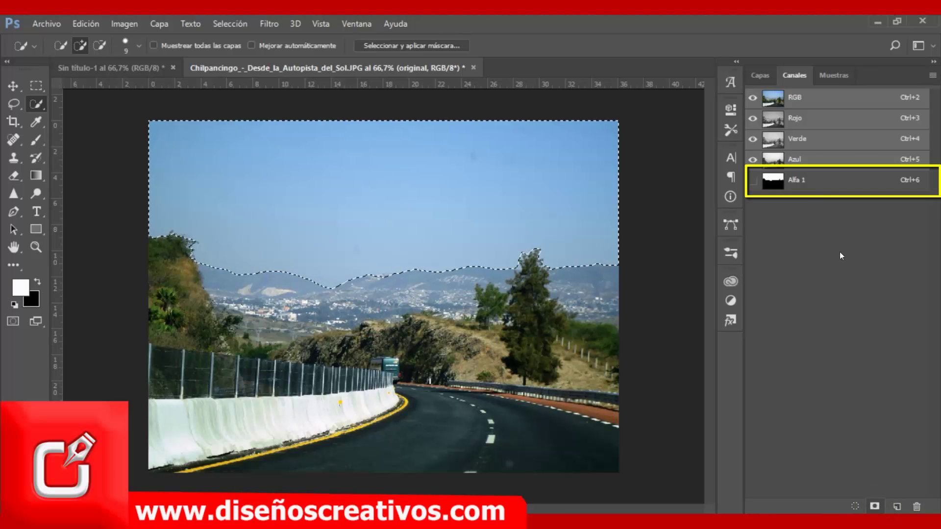
left_click(823, 182)
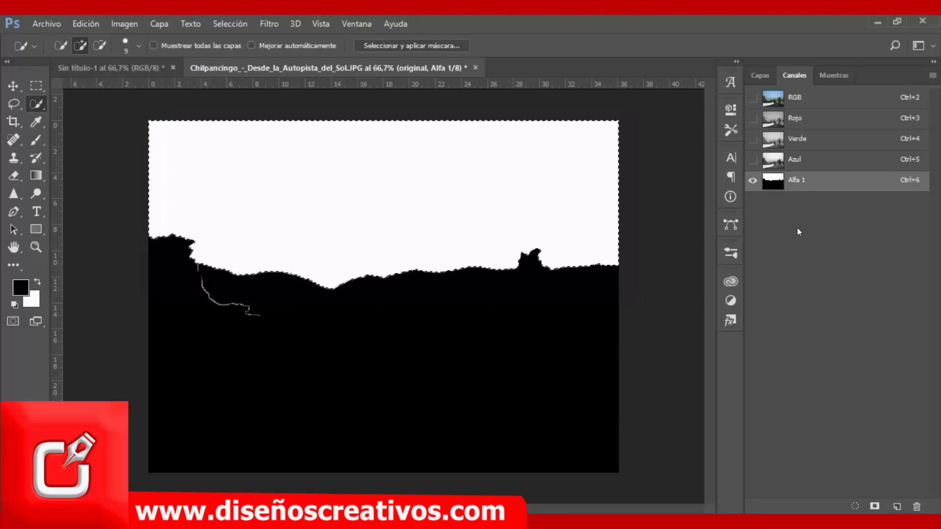
Hide the Alfa 1 overlay, return to the layers, and deselect the photo
left_click(753, 97)
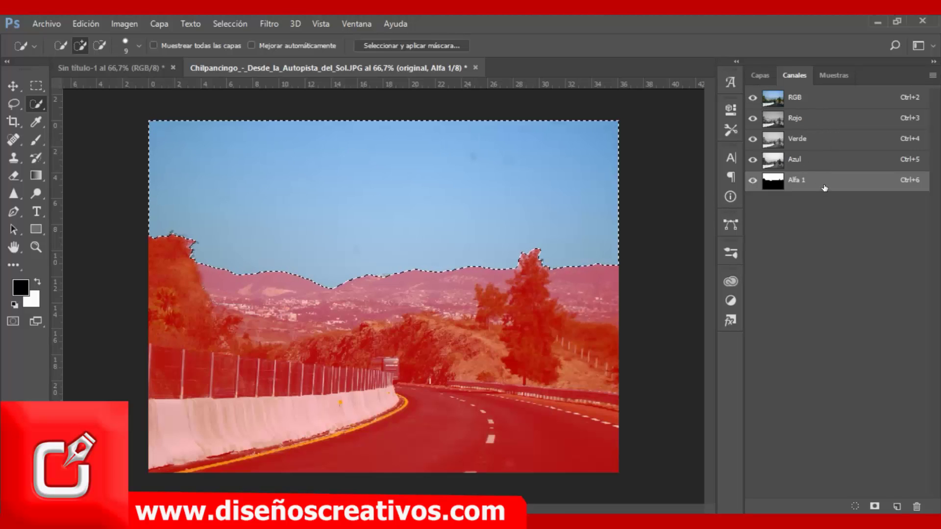
left_click(753, 180)
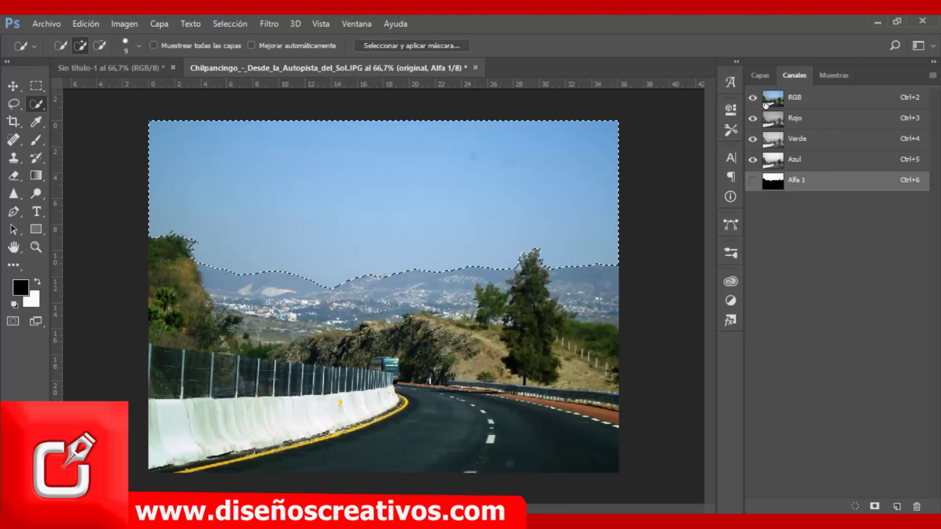
left_click(764, 75)
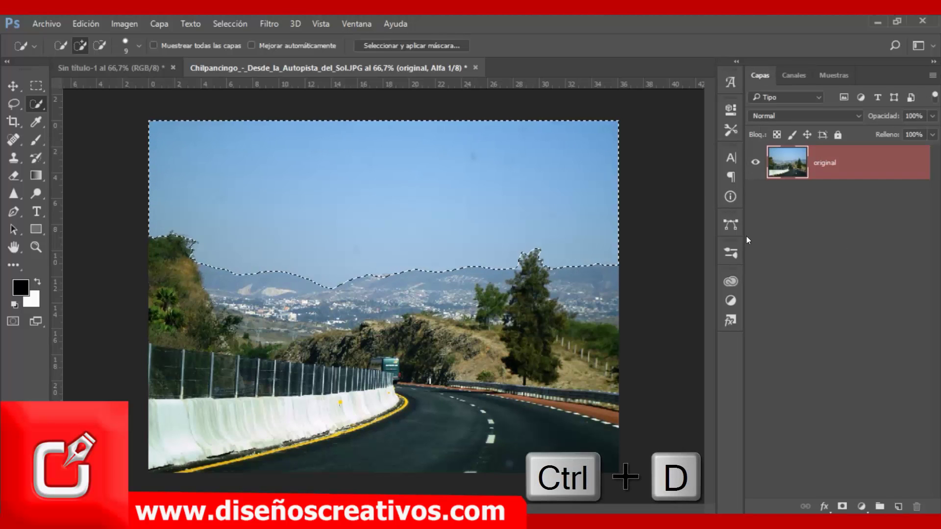
key("ctrl+d")
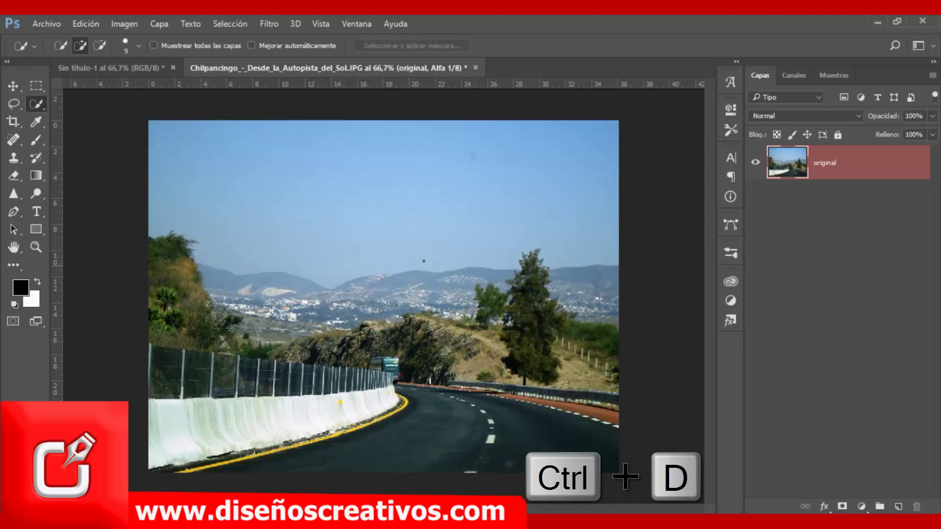
Deselect the layer, switch to the Move tool, and reset the default colours
left_click(812, 228)
key("v")
key("x")
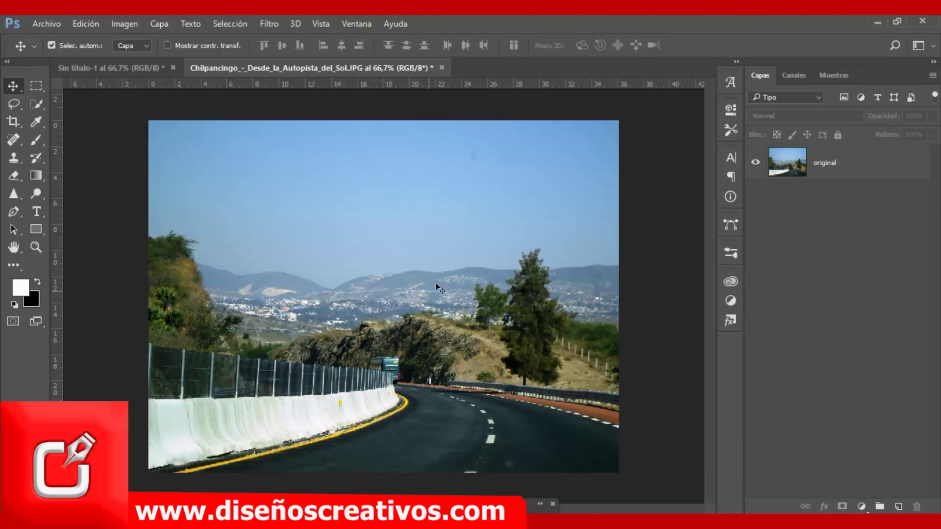
Place 'nube 1' as an embedded image, enlarged to cover the whole canvas
left_click(48, 23)
left_click(143, 279)
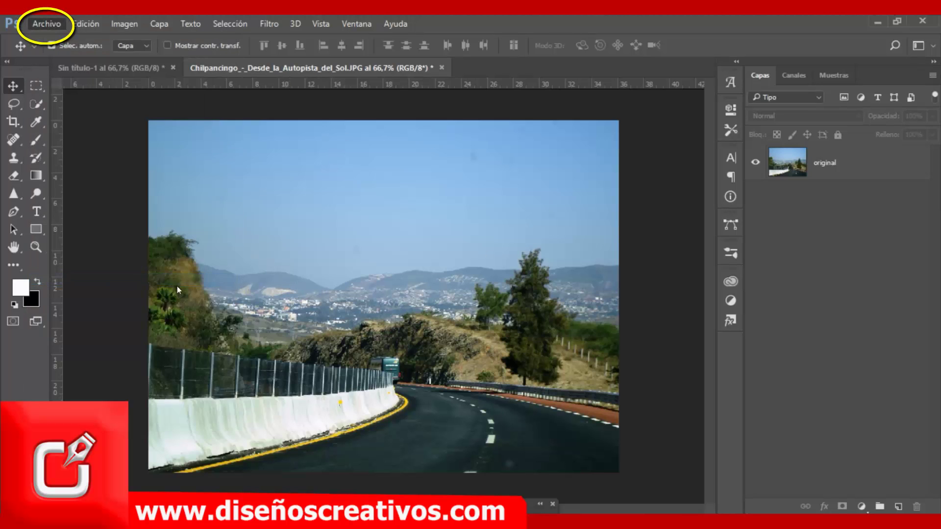
left_click(639, 213)
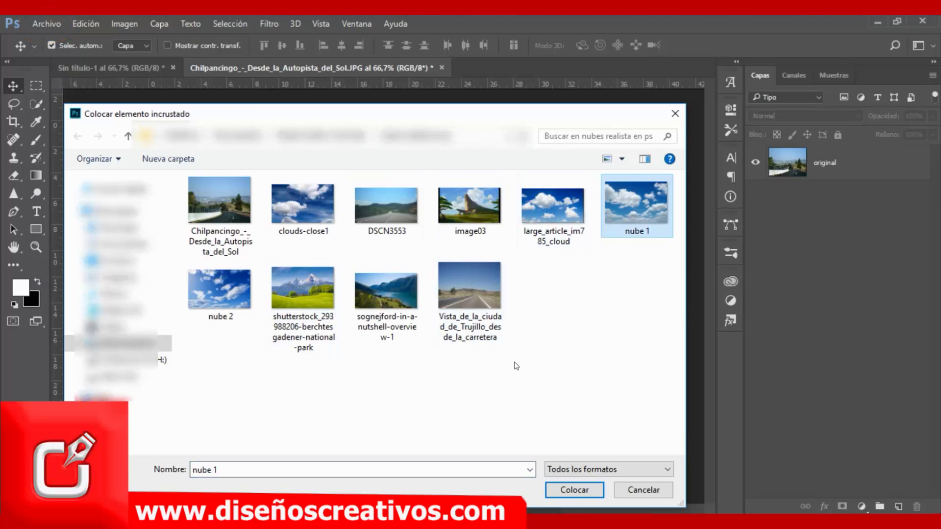
left_click(588, 490)
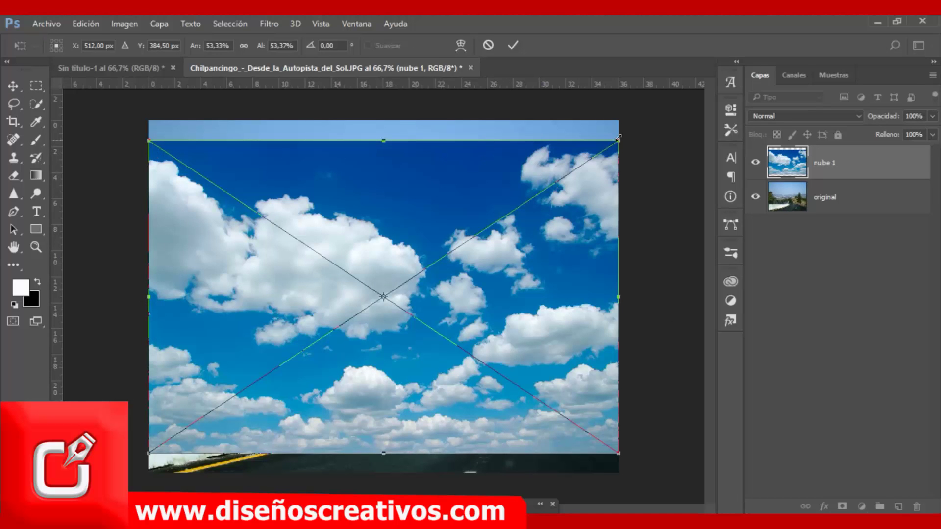
left_click_drag(618, 138, 660, 116)
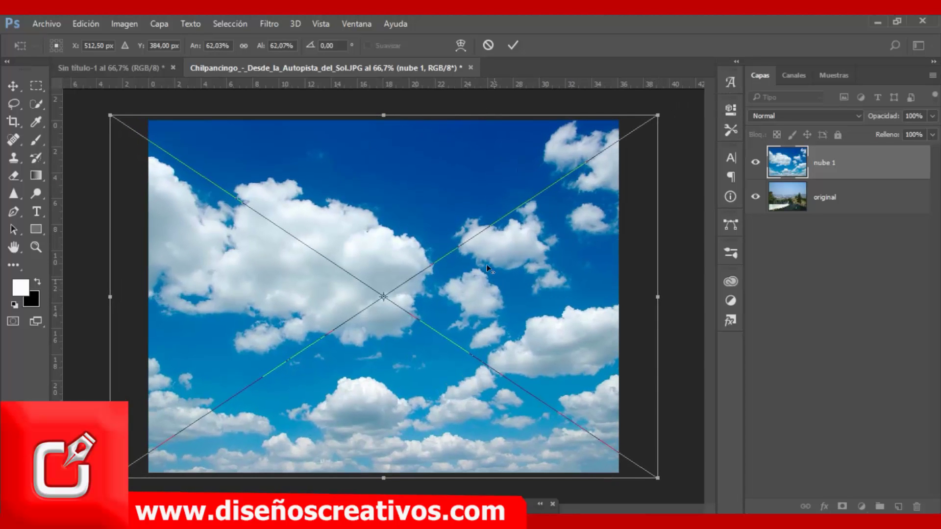
left_click(514, 45)
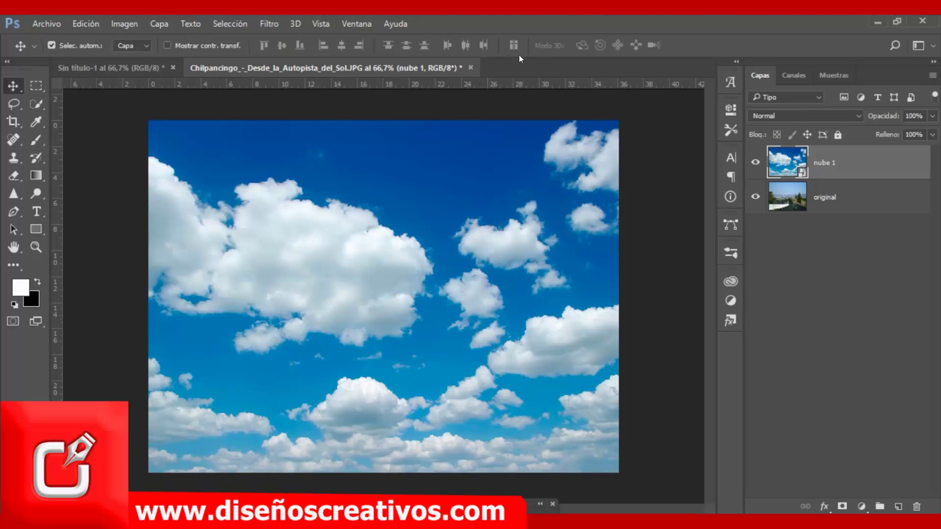
Create a new group, Grupo 1, and move the nube 1 layer into it
left_click(798, 277)
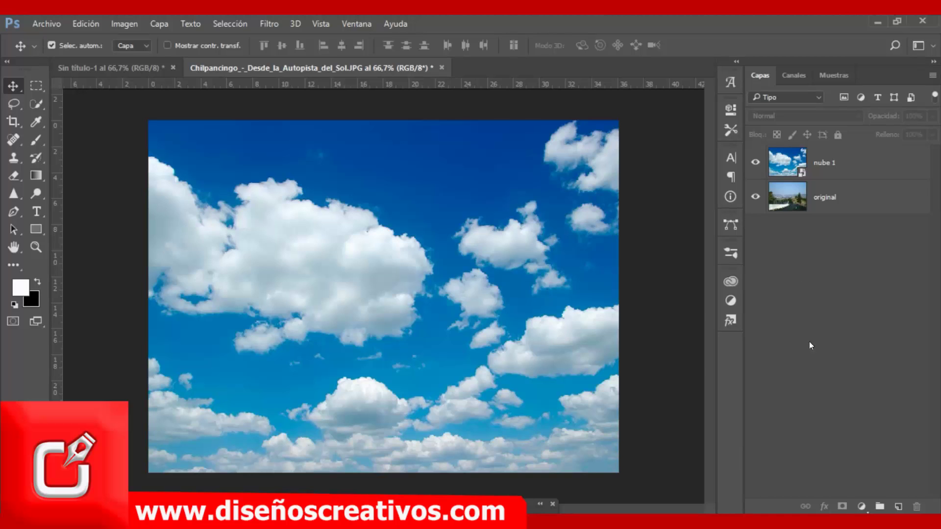
left_click(880, 506)
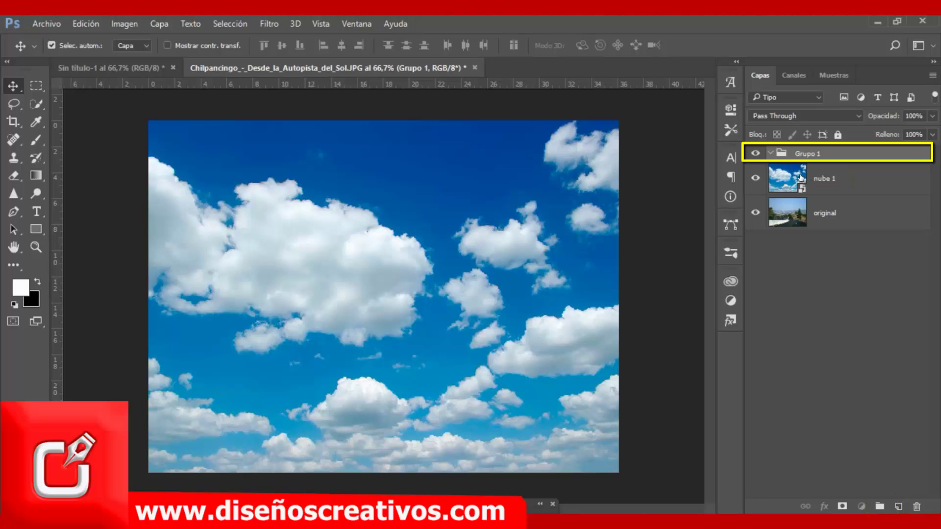
left_click_drag(801, 178, 809, 156)
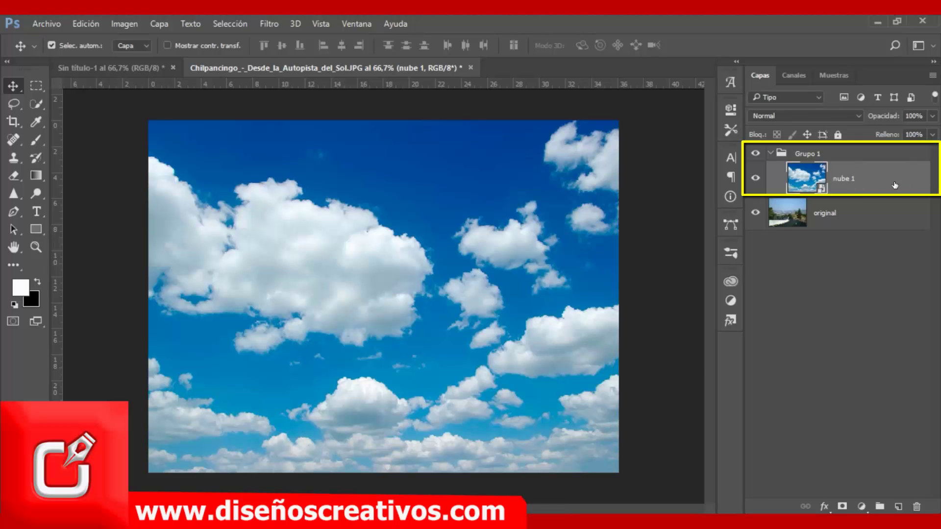
Give Grupo 1 the Amarillo (yellow) colour label
left_click(837, 154)
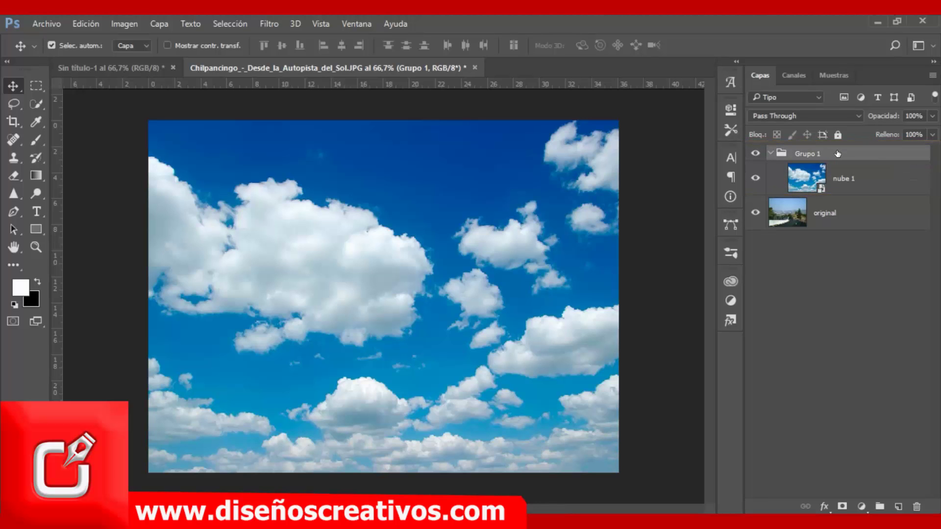
right_click(921, 155)
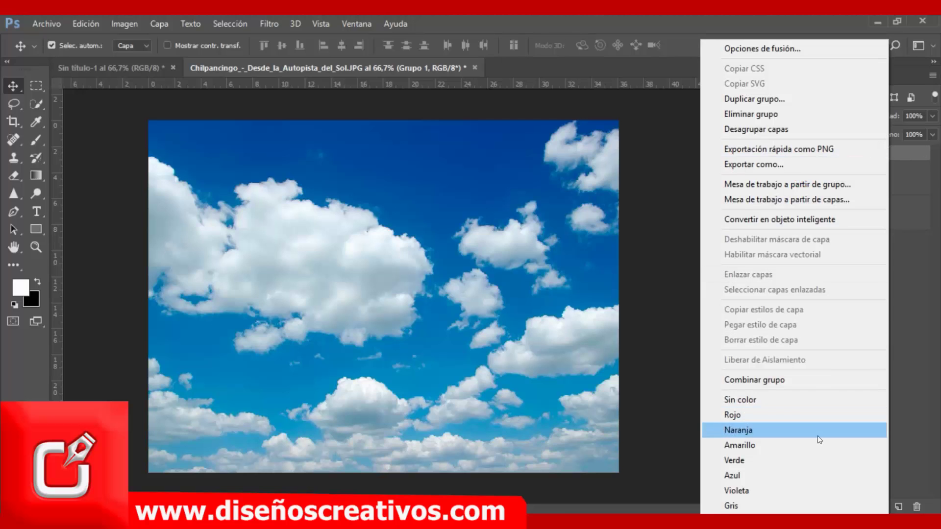
left_click(820, 444)
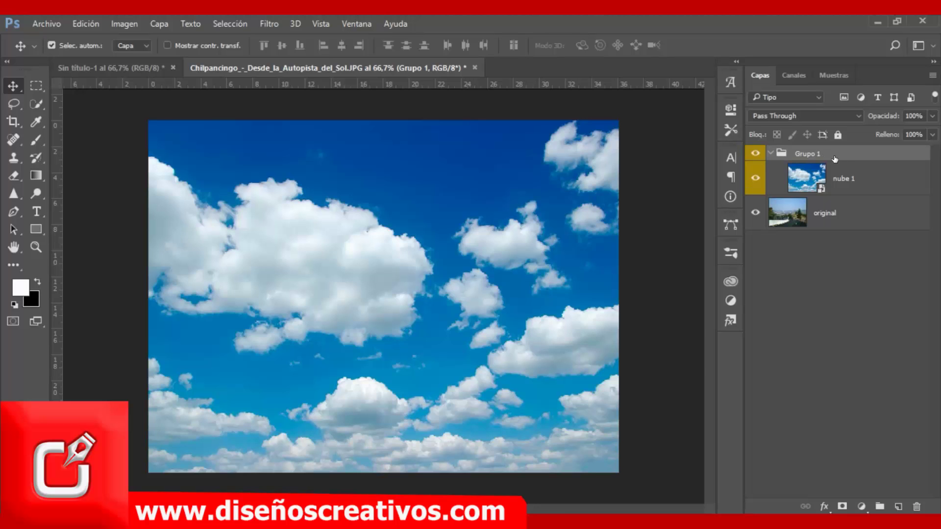
Load the Alfa 1 channel as a selection and turn it into Grupo 1's layer mask
left_click(794, 75)
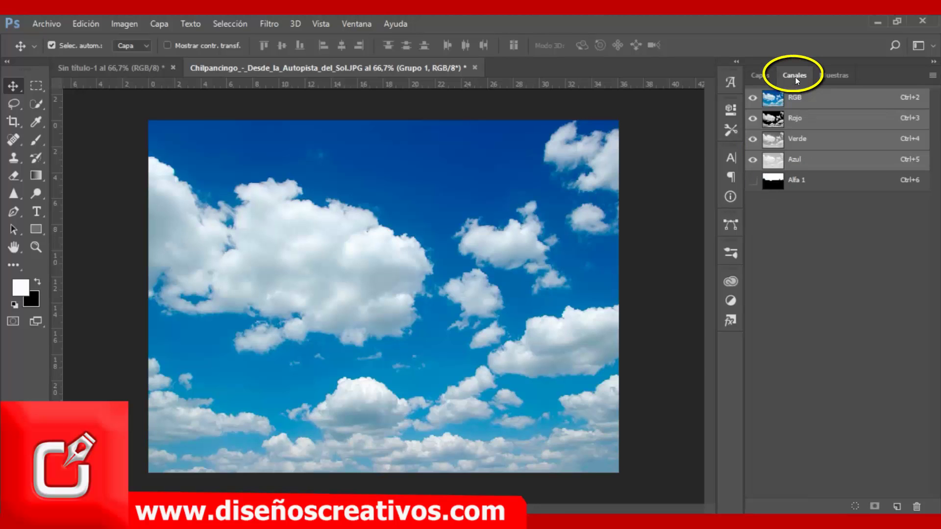
left_click(817, 183)
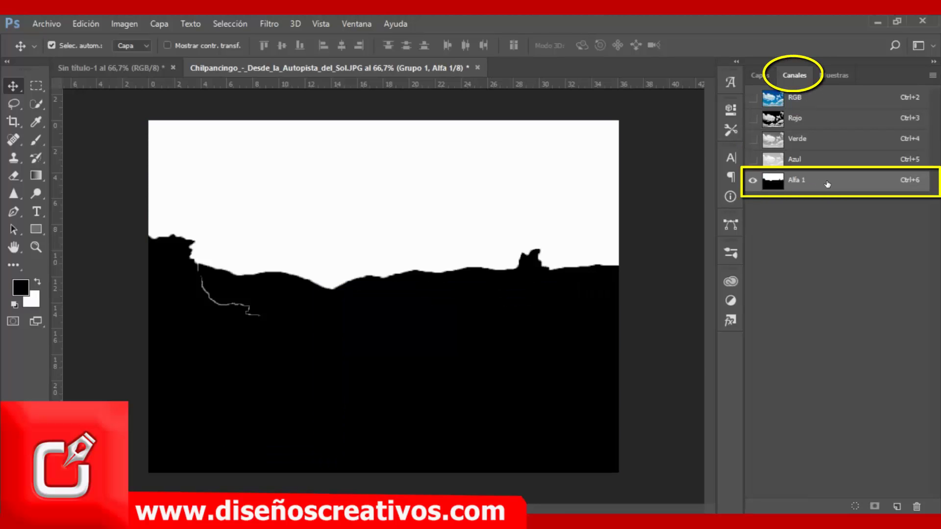
left_click(855, 507)
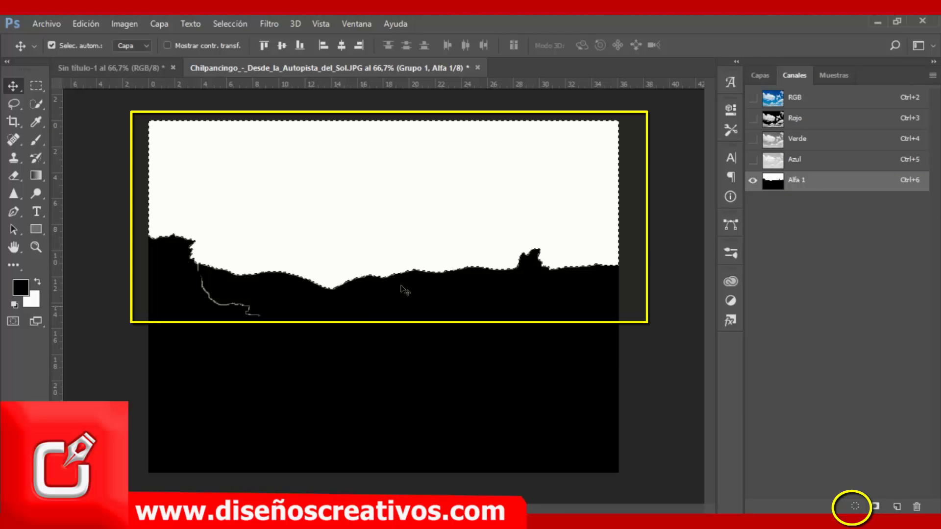
left_click(760, 75)
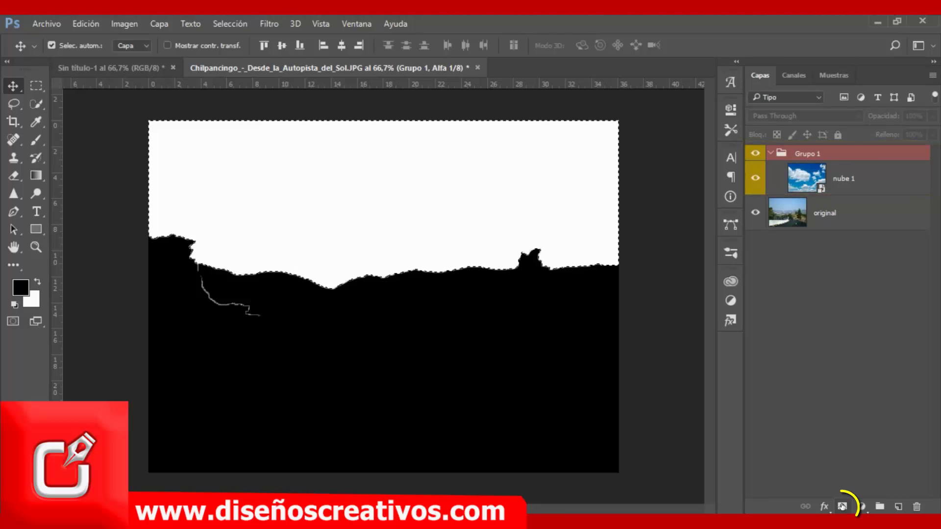
left_click(842, 508)
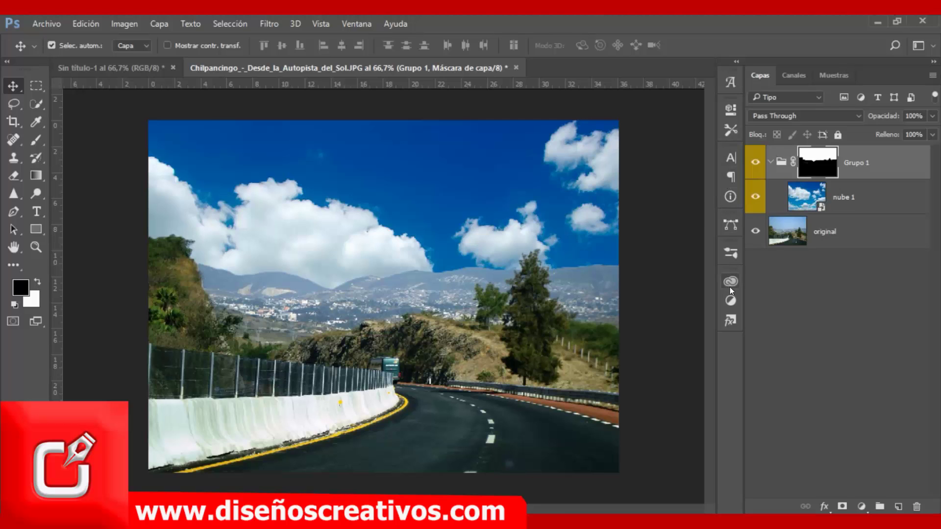
Select the nube 1 layer and drag the clouds upward to fill the sky above the mountains
left_click(754, 199)
left_click(871, 308)
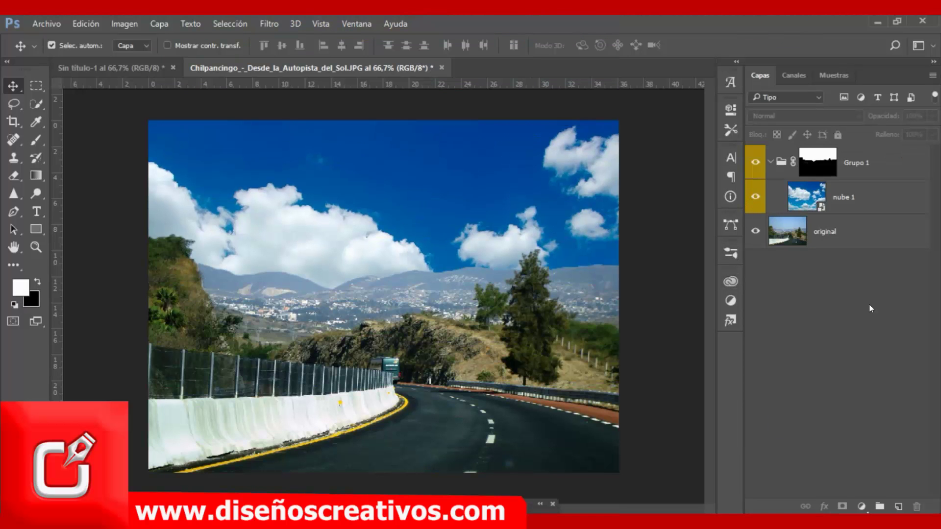
left_click(855, 201)
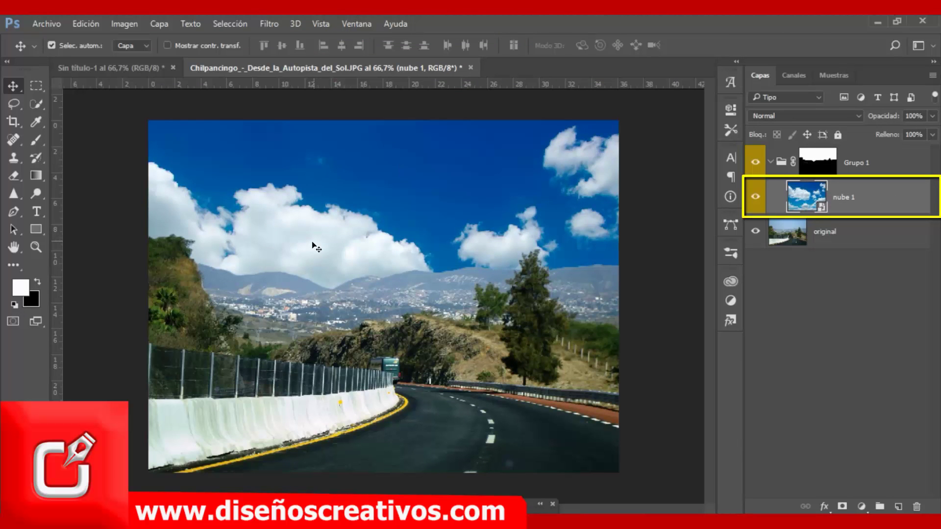
mouse_move(326, 267)
left_mouse_down()
mouse_move(333, 180)
mouse_move(346, 268)
mouse_move(347, 209)
left_mouse_up()
left_click_drag(358, 247, 354, 214)
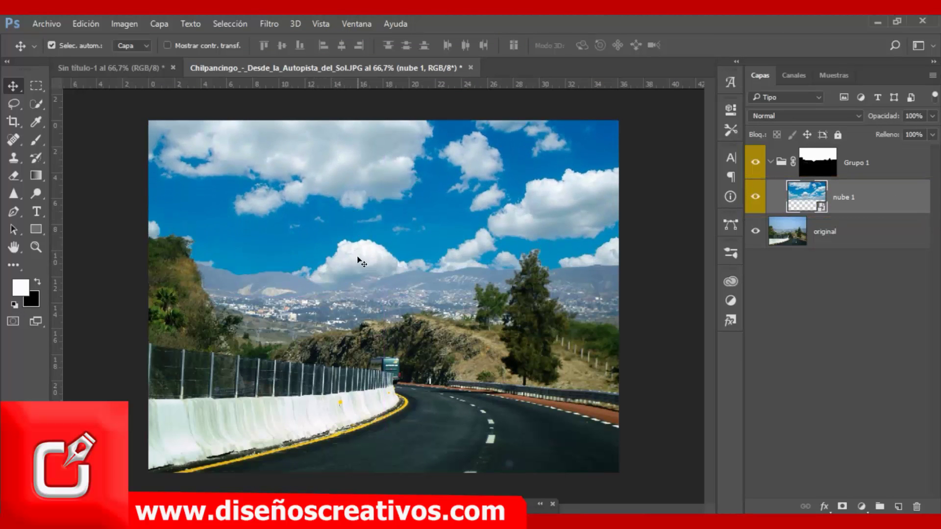
left_click_drag(357, 262, 361, 189)
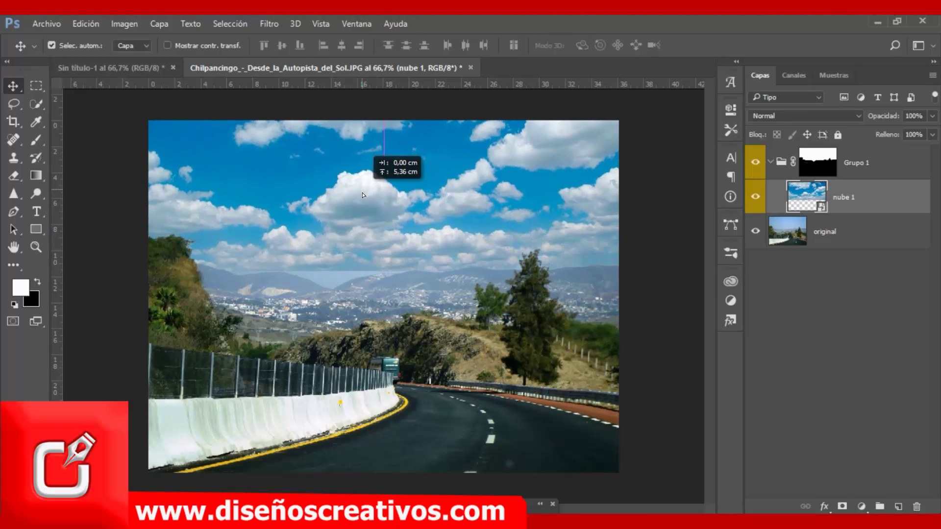
left_click_drag(361, 189, 363, 222)
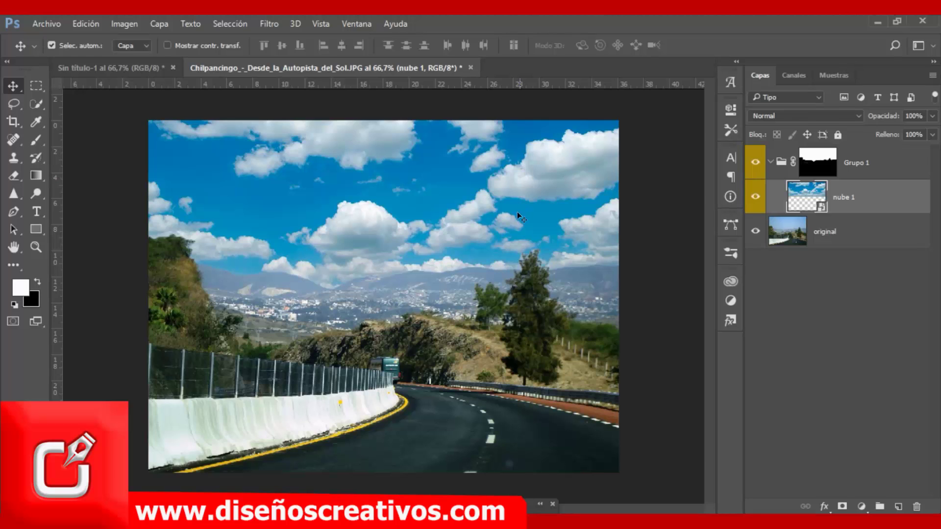
left_click(855, 115)
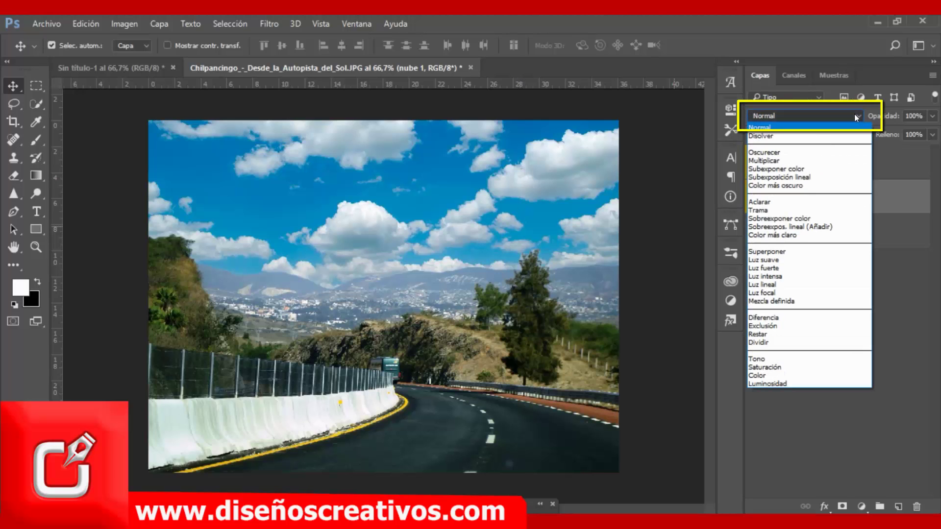
Set nube 1 to Aclarar (Lighten) blend mode, then toggle Grupo 1's visibility to compare
left_click(760, 203)
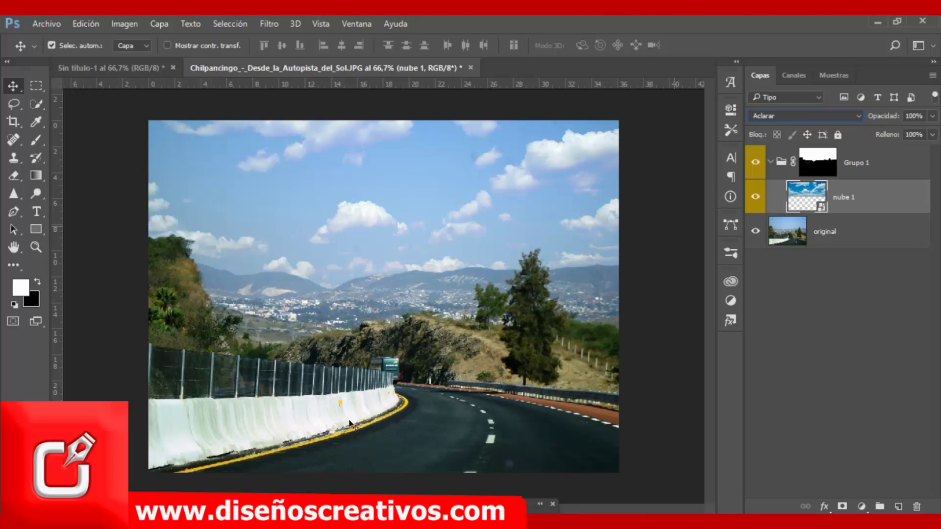
left_click(683, 247)
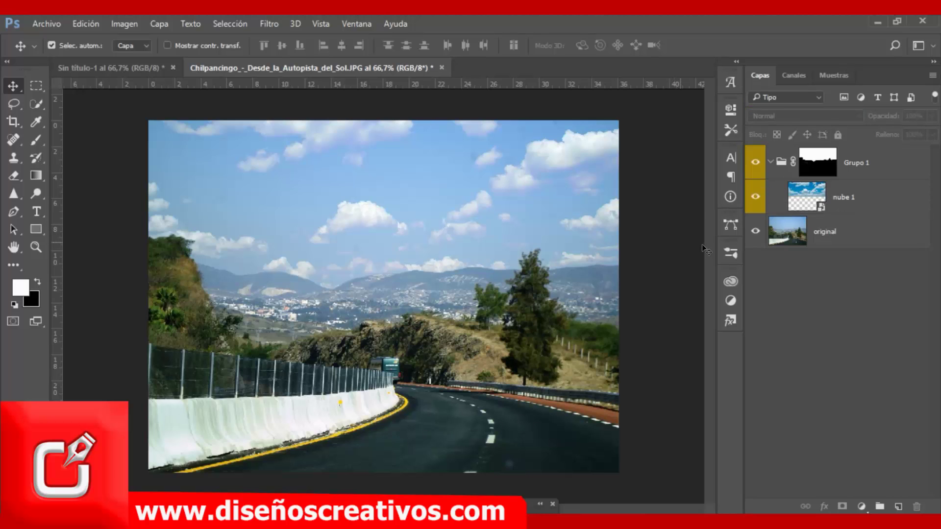
left_click(756, 161)
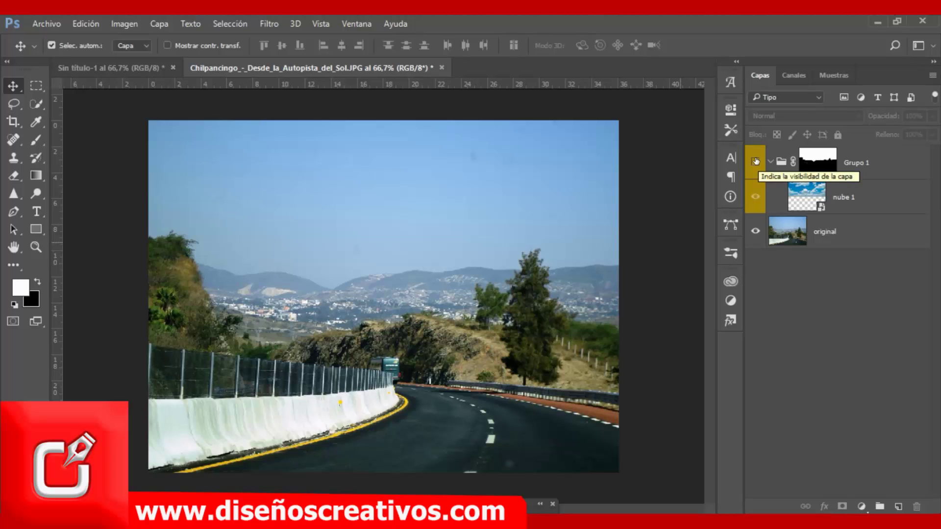
left_click(755, 162)
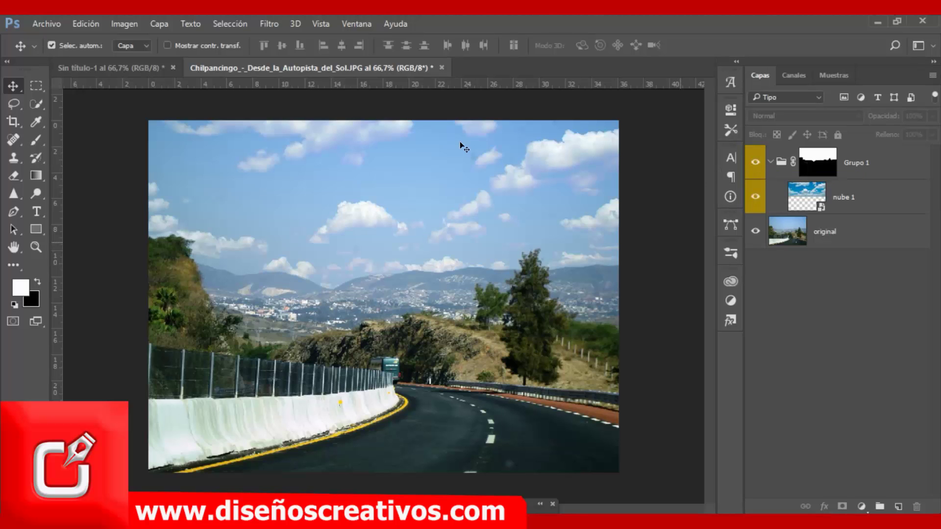